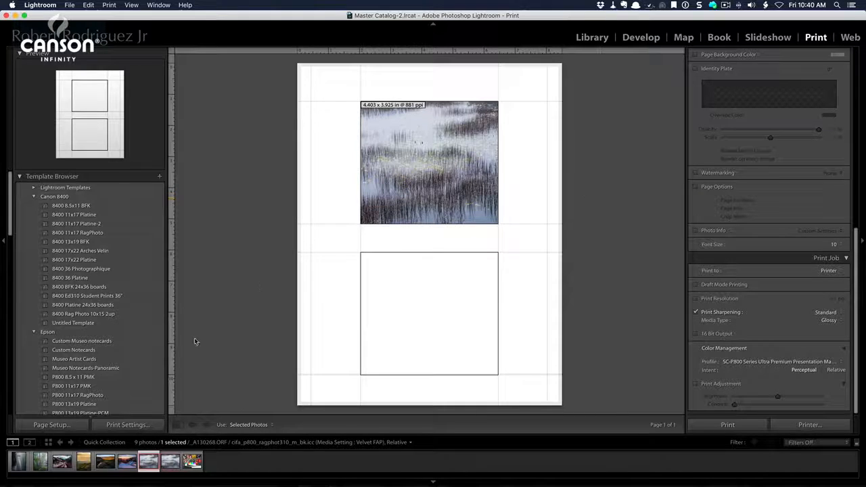
# Open the page setup for the EPSON SC-P800 Series and examine the available US Letter paper size variants.
pyautogui.click(58, 426)
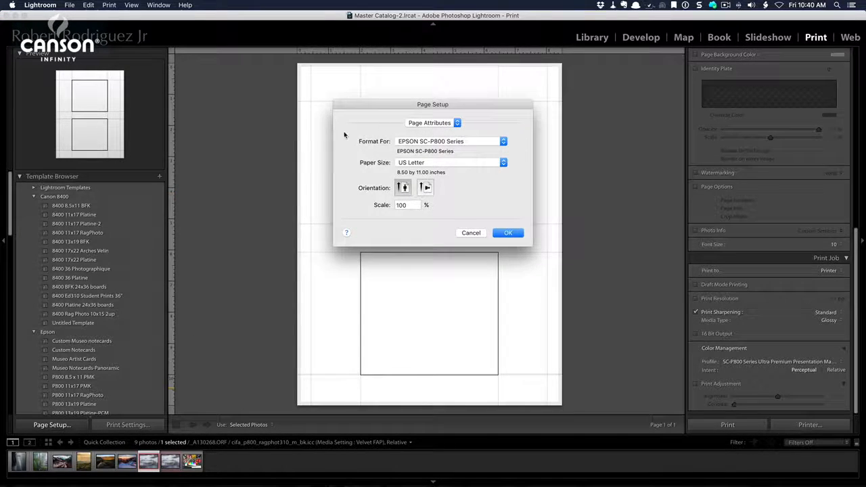
pyautogui.click(427, 164)
pyautogui.moveTo(433, 164)
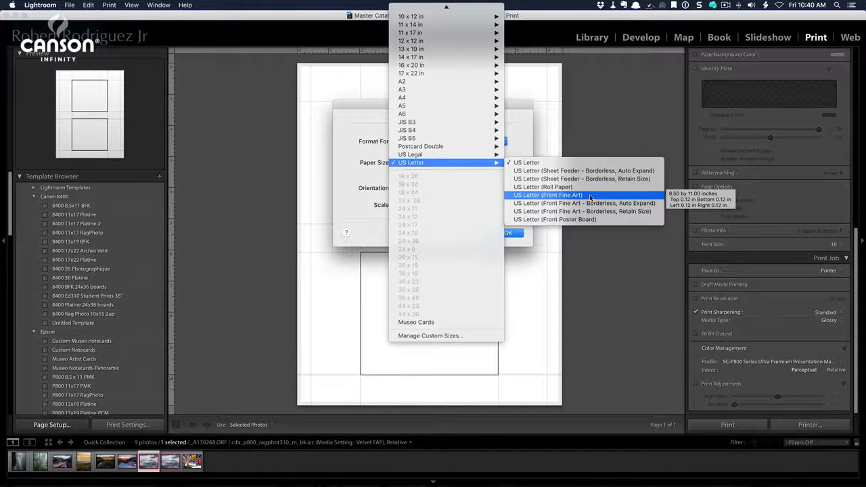
pyautogui.click(514, 128)
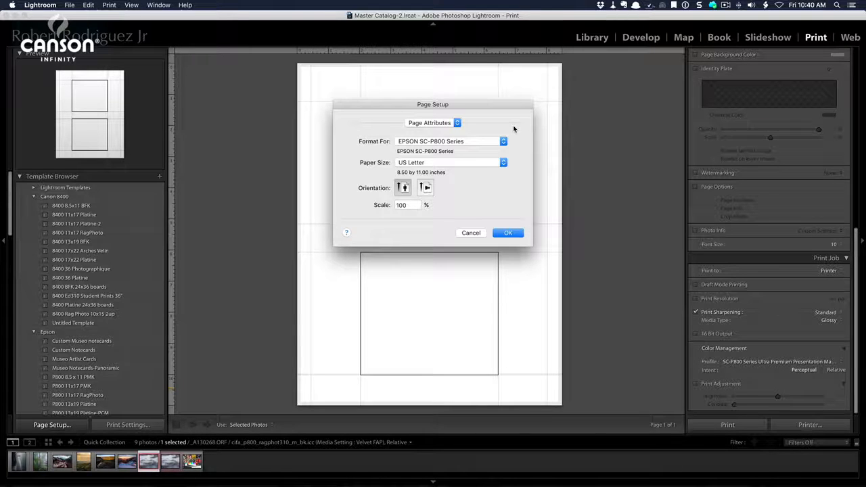
# Switch to Safari and open the ICC Profiles page of the Canson Infinity website.
pyautogui.press('super+space')
pyautogui.write('saf')
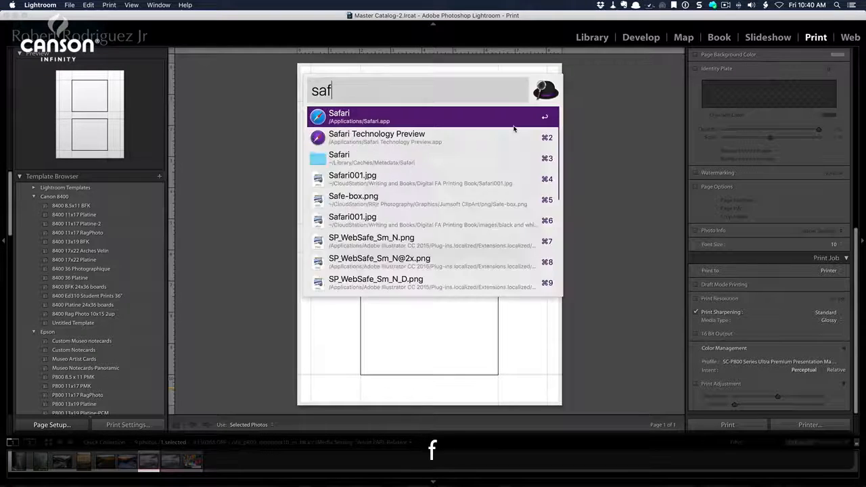
pyautogui.press('Return')
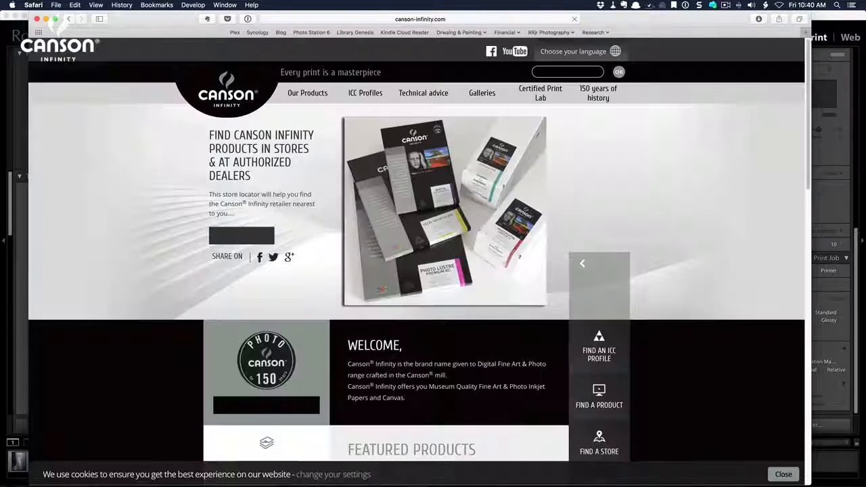
pyautogui.click(364, 94)
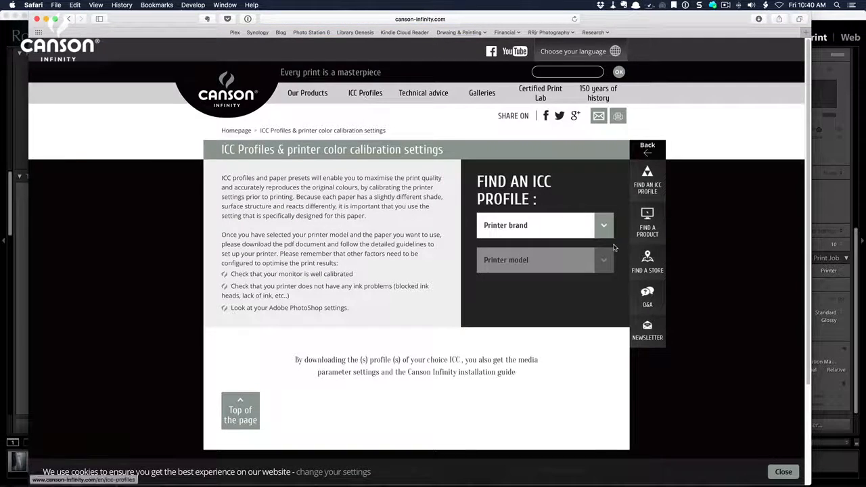
# Find the ICC profiles for the EPSON Sure Color P800 and review the media settings and ink listed for each paper.
pyautogui.click(602, 223)
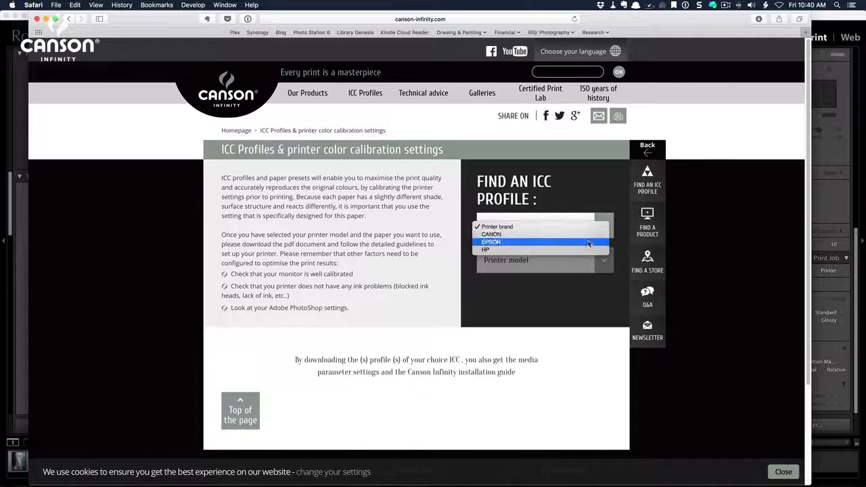
pyautogui.click(602, 242)
pyautogui.click(604, 262)
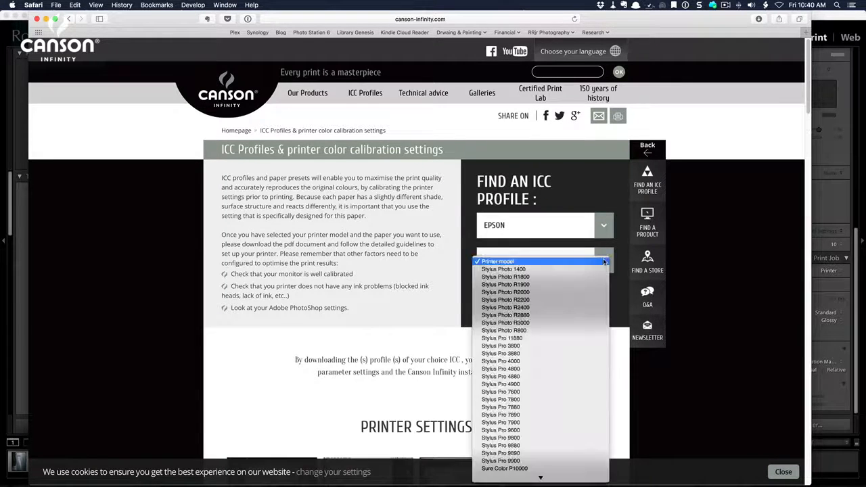
pyautogui.scroll(-3, 595, 312)
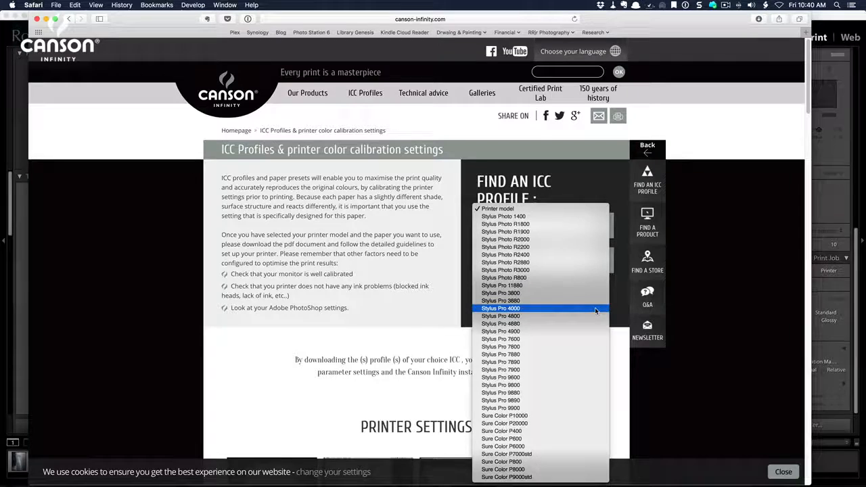
pyautogui.click(555, 461)
pyautogui.scroll(-1, 425, 337)
pyautogui.scroll(-10, 426, 337)
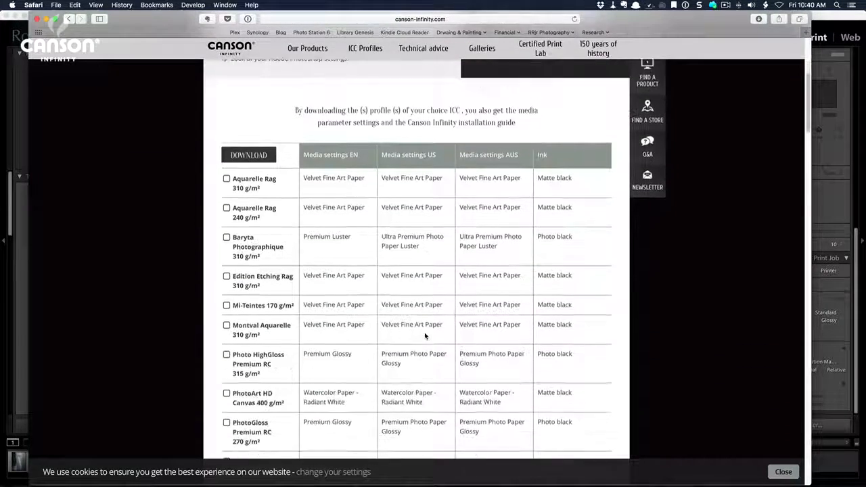
pyautogui.scroll(-4, 424, 336)
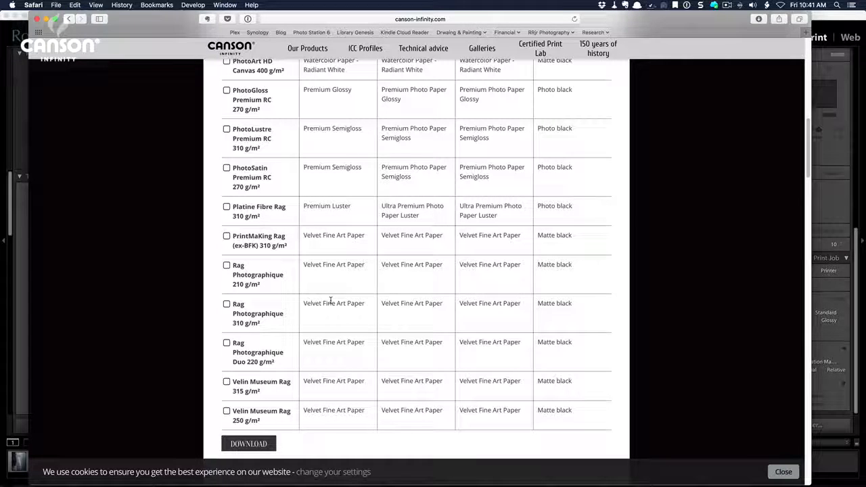
pyautogui.scroll(15, 330, 299)
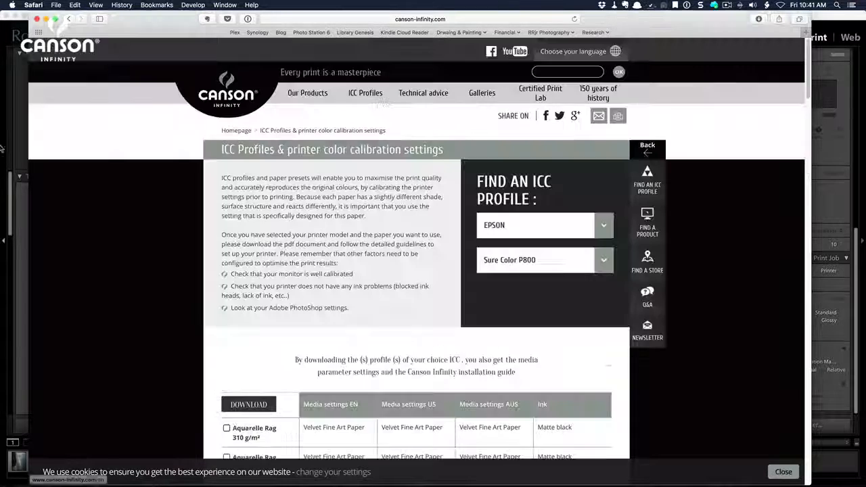
# Switch back to Lightroom and set the paper size in the page setup to US Letter (Front Fine Art).
pyautogui.press('super+Tab')
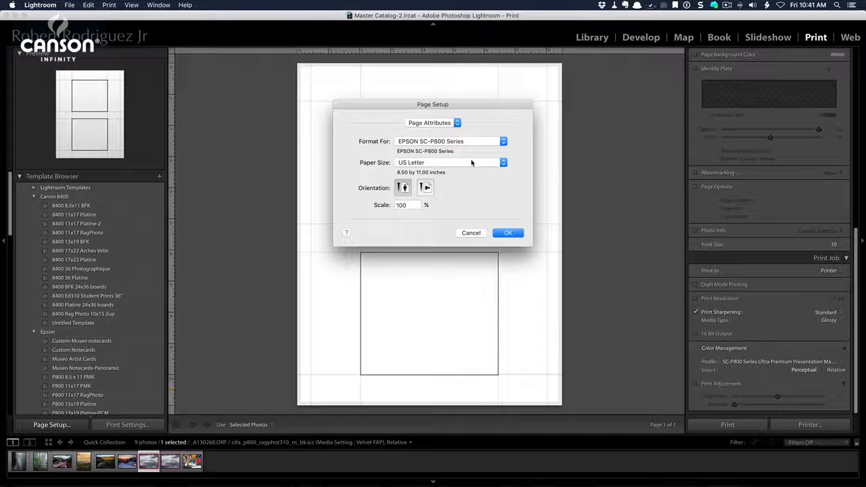
pyautogui.click(472, 162)
pyautogui.moveTo(474, 163)
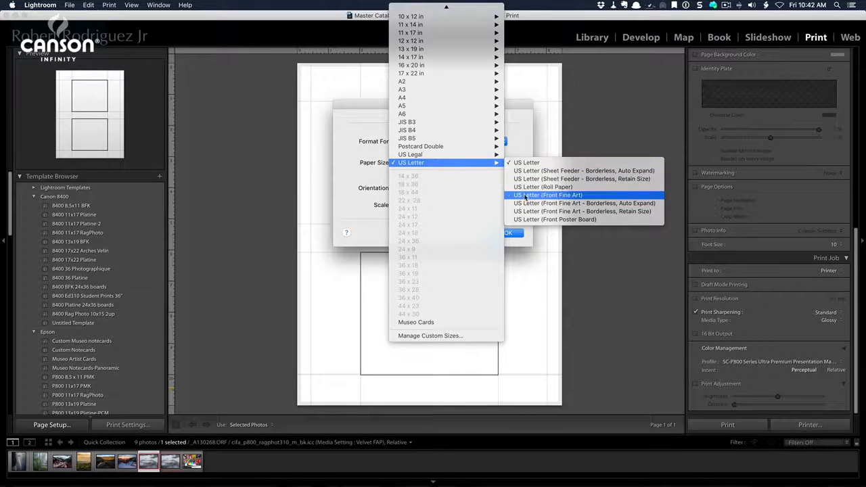
pyautogui.click(559, 197)
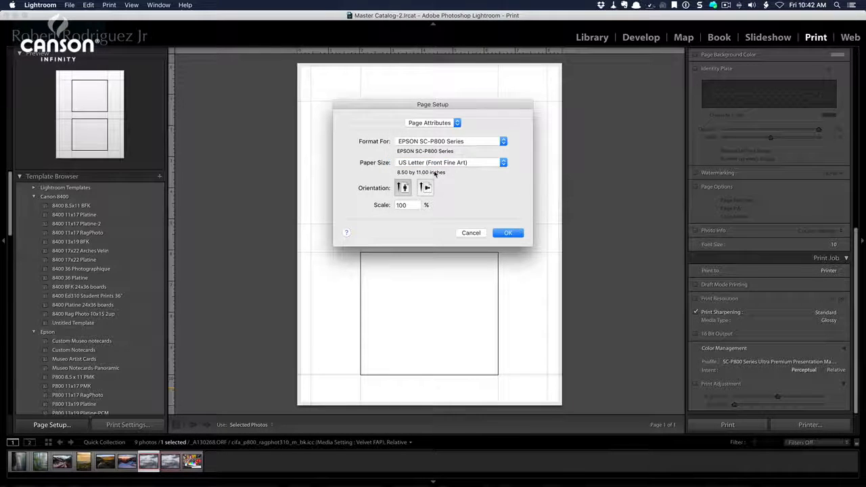
pyautogui.click(516, 234)
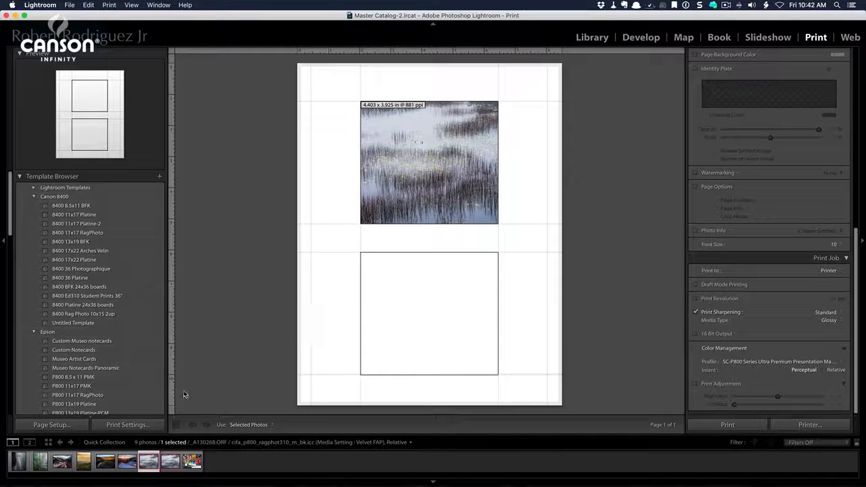
# Set the media type to the fine art option Velvet Fine Art Paper in the print dialog's Printer Settings.
pyautogui.click(128, 425)
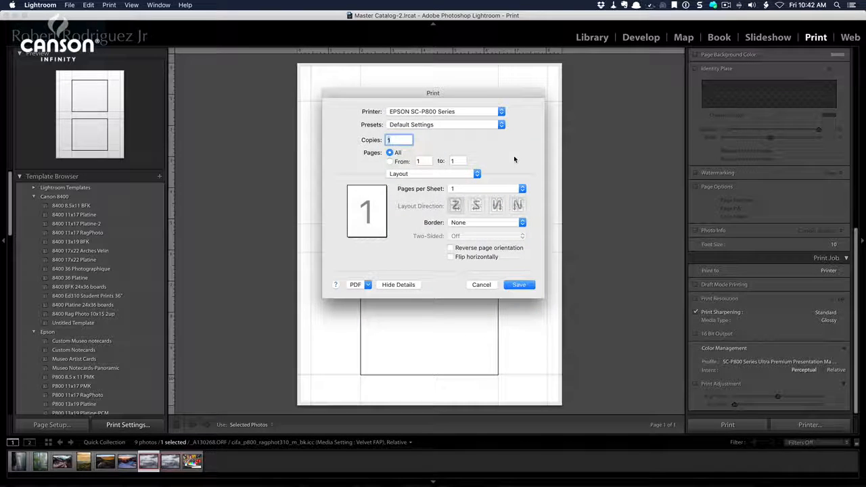
pyautogui.click(411, 174)
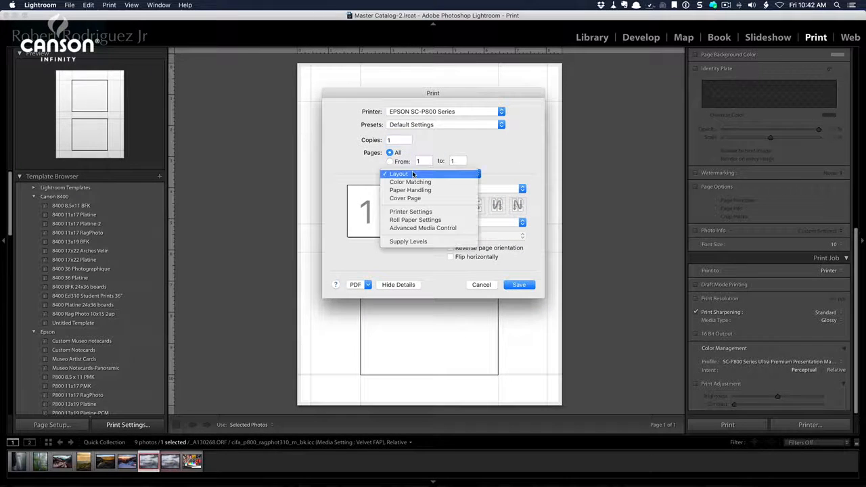
pyautogui.click(413, 211)
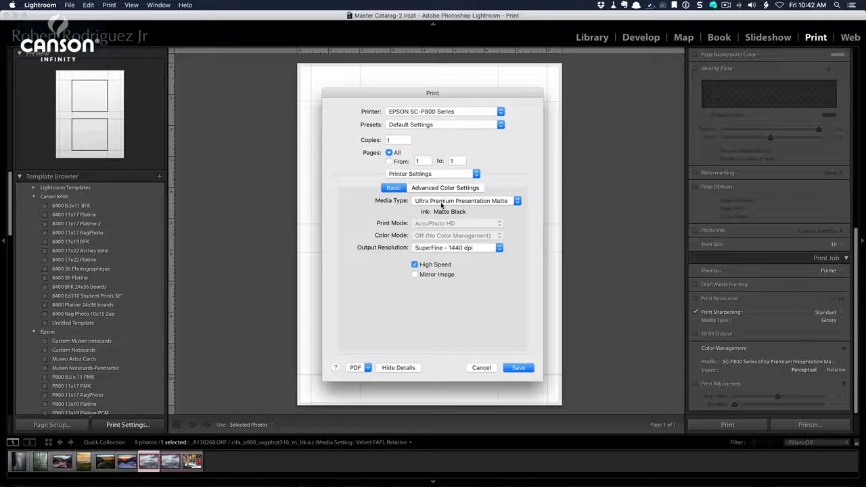
pyautogui.click(442, 203)
pyautogui.moveTo(476, 213)
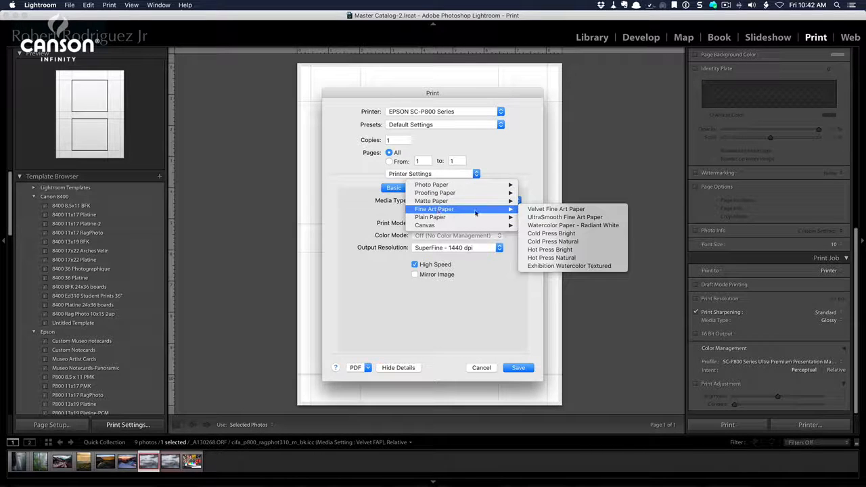
pyautogui.click(550, 210)
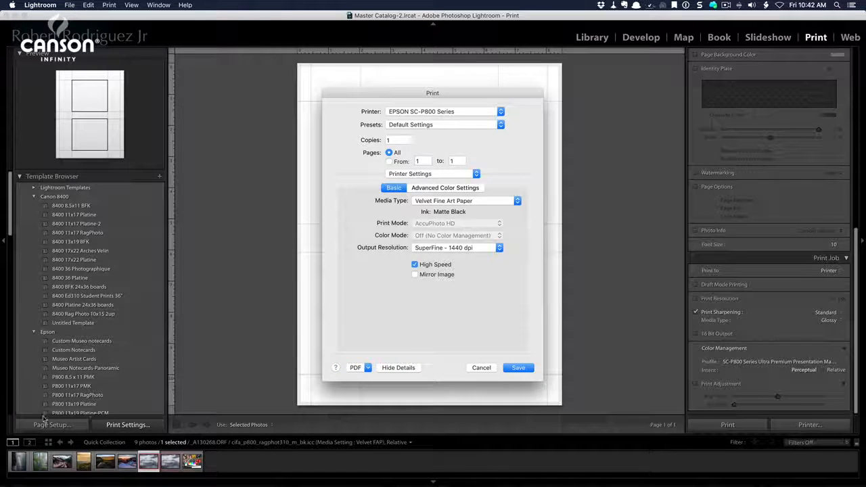
# Review the Fine Art Paper choices offered for the printer's media type.
pyautogui.click(451, 202)
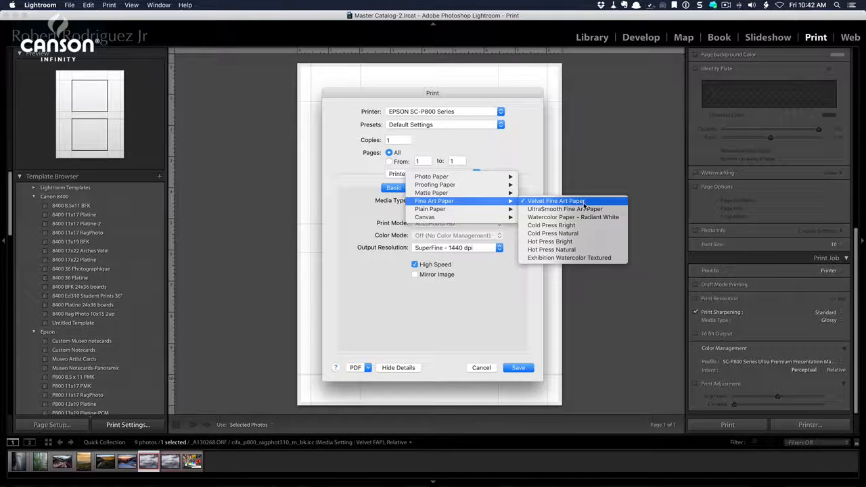
pyautogui.click(490, 201)
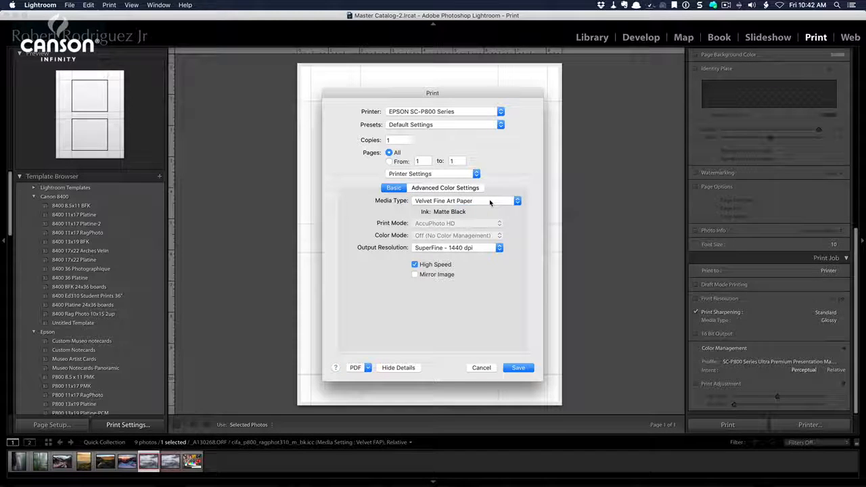
pyautogui.click(480, 204)
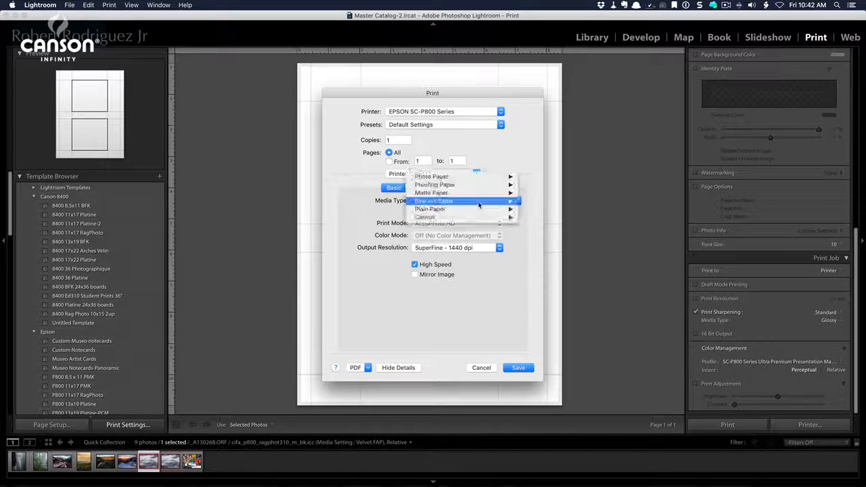
pyautogui.moveTo(481, 201)
pyautogui.click(544, 203)
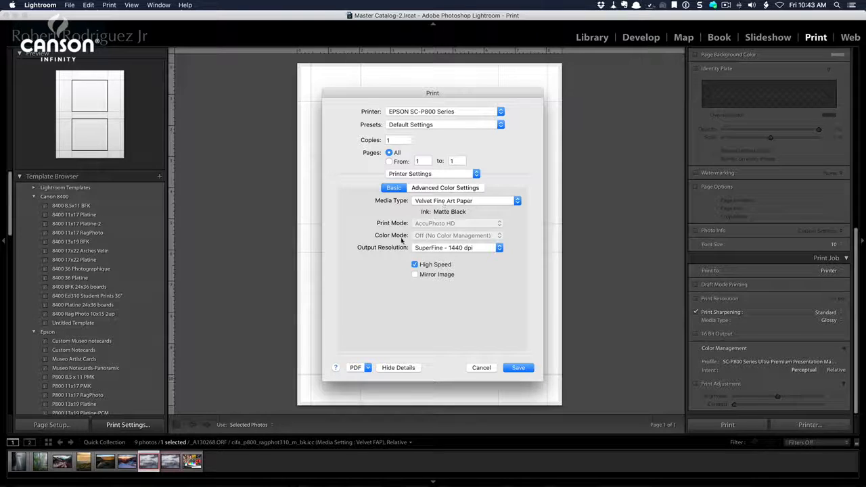
# Set the output resolution to SuperPhoto - 2880dpi and save the print settings.
pyautogui.click(455, 249)
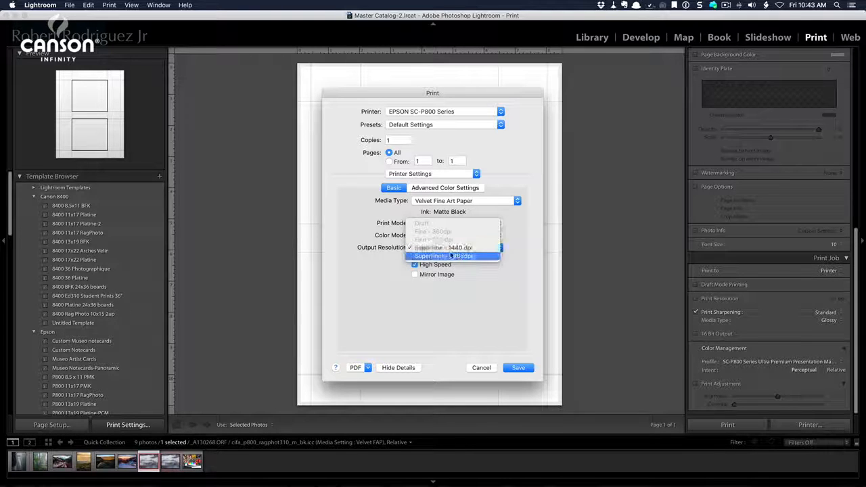
pyautogui.click(437, 256)
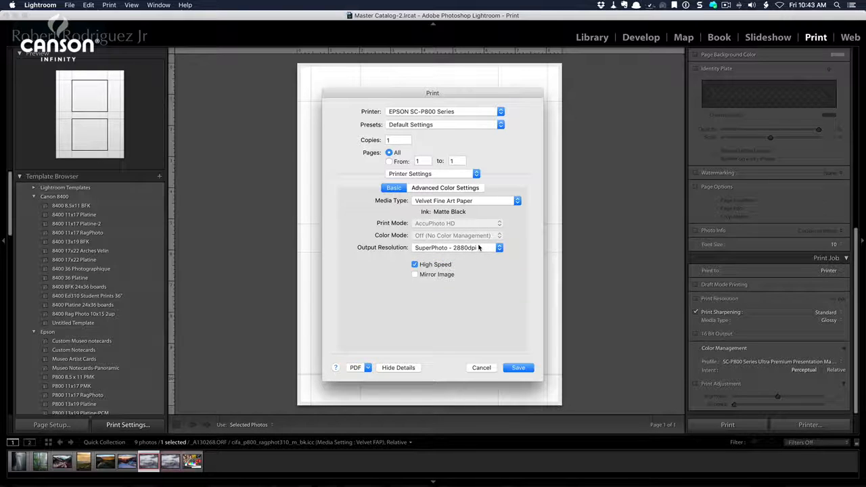
pyautogui.click(518, 368)
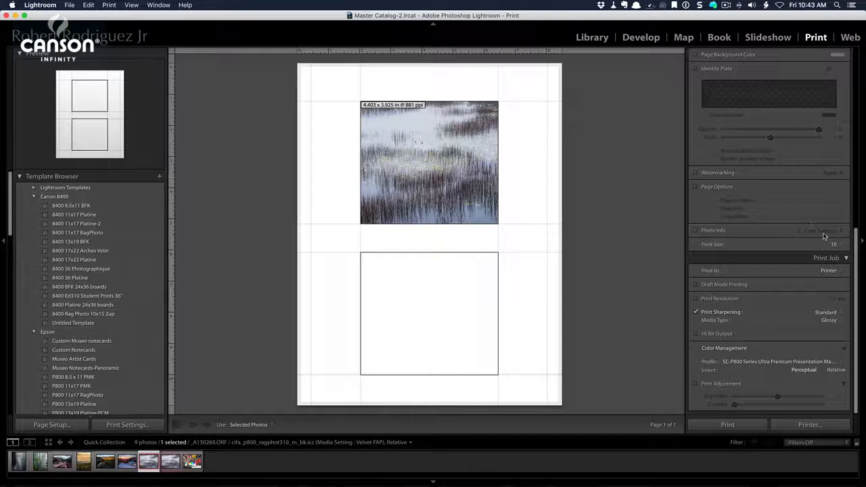
# Change the page orientation to landscape in the page setup.
pyautogui.scroll(3, 825, 238)
pyautogui.click(51, 424)
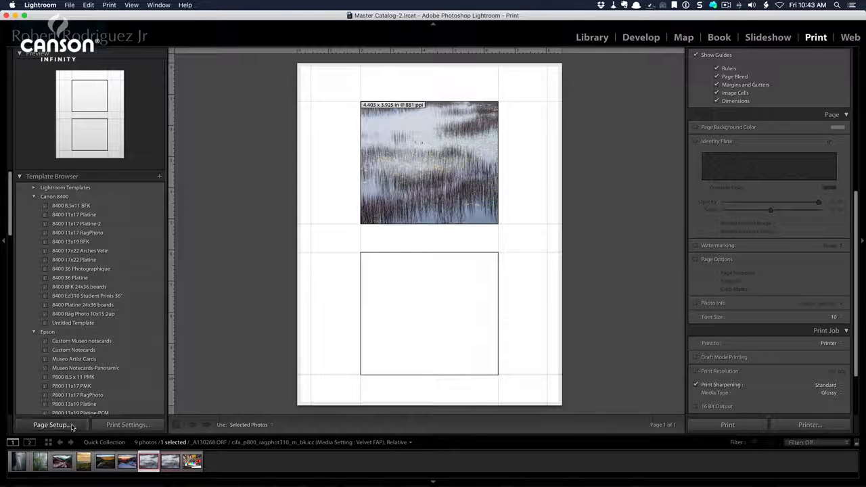
pyautogui.click(427, 187)
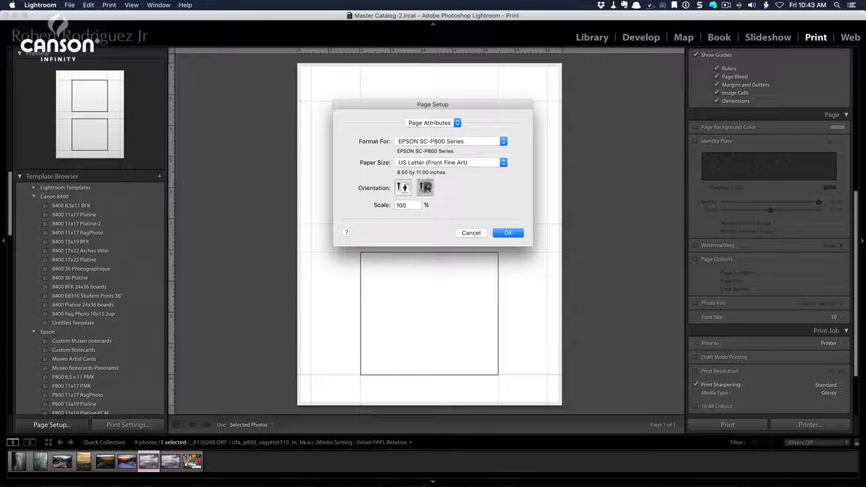
pyautogui.click(519, 234)
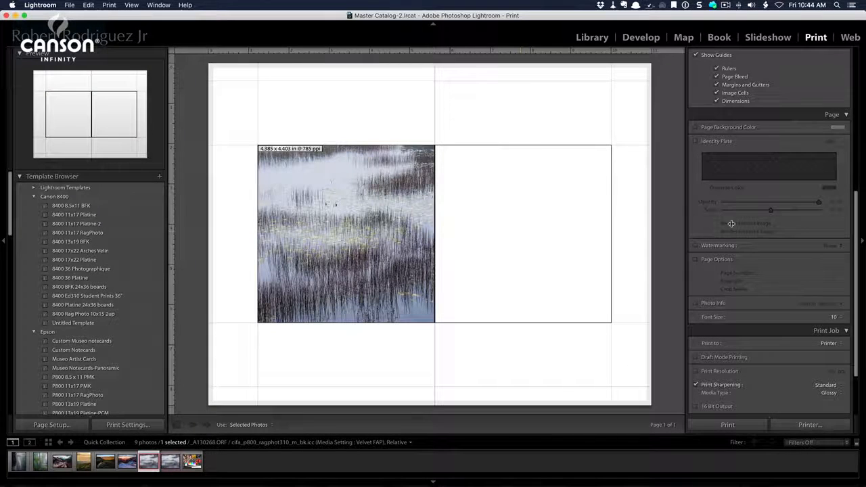
# Reduce the page grid to one column and set the left, right, top and bottom margins to 0.12 in.
pyautogui.scroll(10, 767, 219)
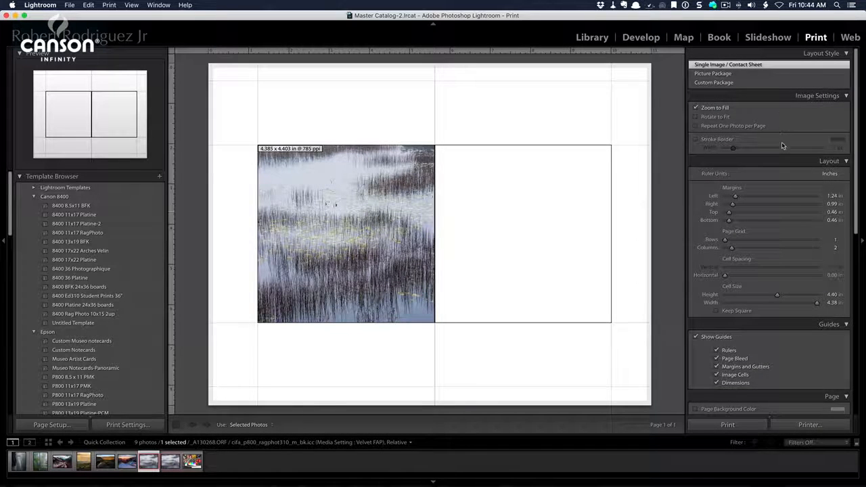
pyautogui.scroll(-5, 785, 213)
pyautogui.scroll(5, 786, 211)
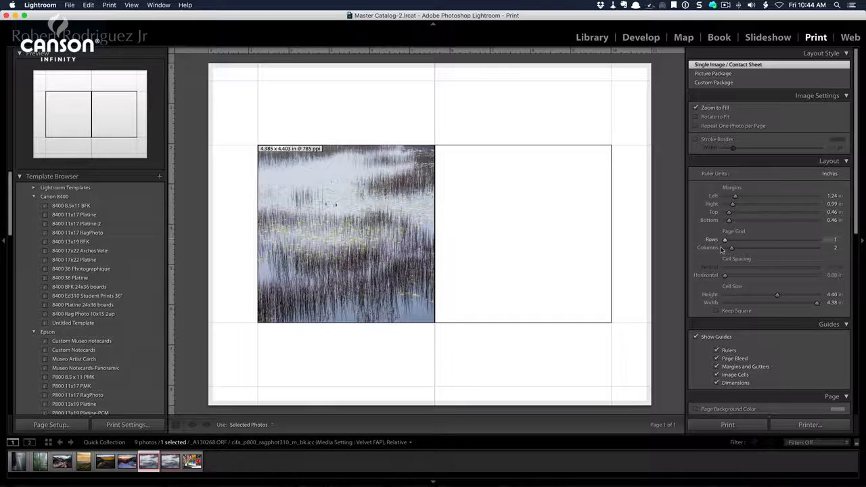
pyautogui.moveTo(731, 248); pyautogui.dragTo(723, 247)
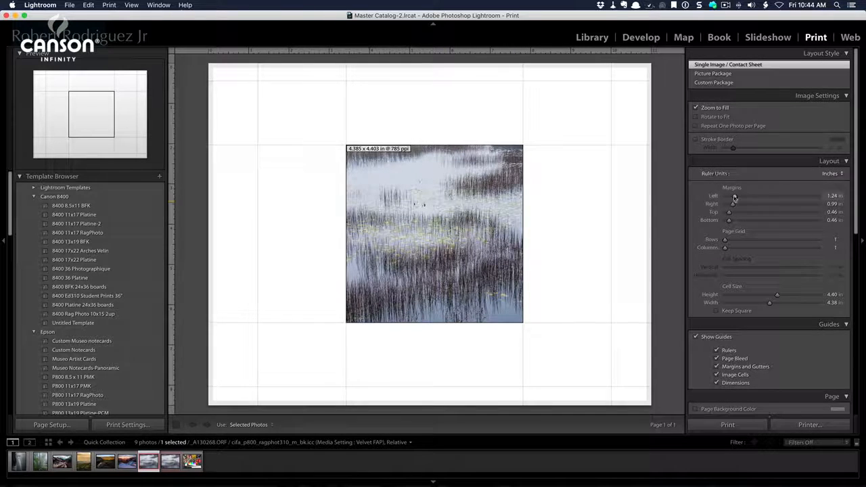
pyautogui.moveTo(735, 197); pyautogui.dragTo(725, 220)
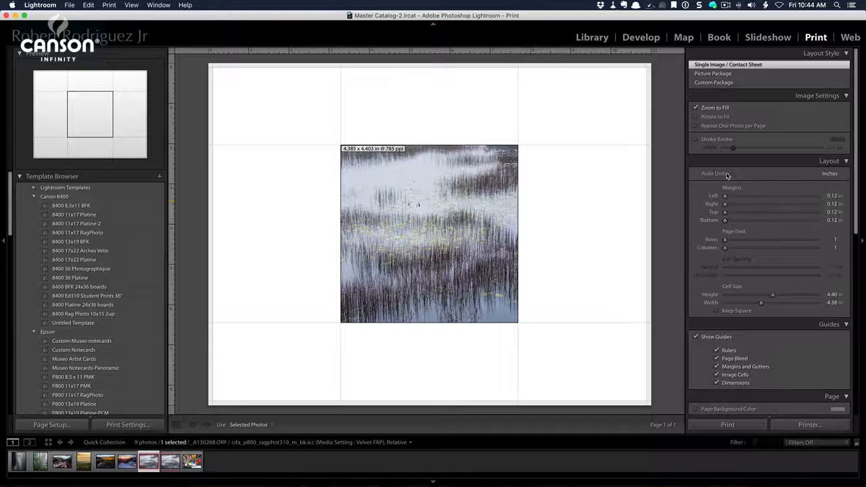
# Enlarge the image cell to its maximum height of 8.26 in and width of 10.76 in.
pyautogui.moveTo(773, 295); pyautogui.dragTo(822, 296)
pyautogui.moveTo(761, 303); pyautogui.dragTo(846, 303)
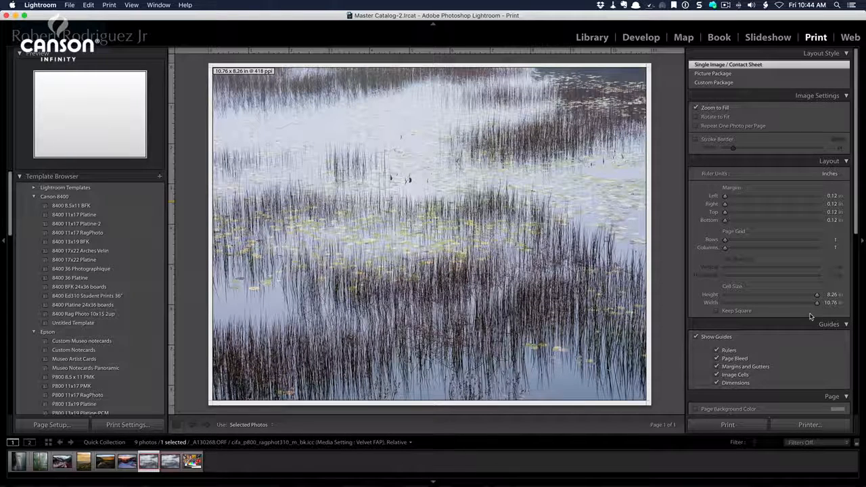
# Set the left, right, top and bottom page margins to 1 in each.
pyautogui.click(831, 195)
pyautogui.press('Tab')
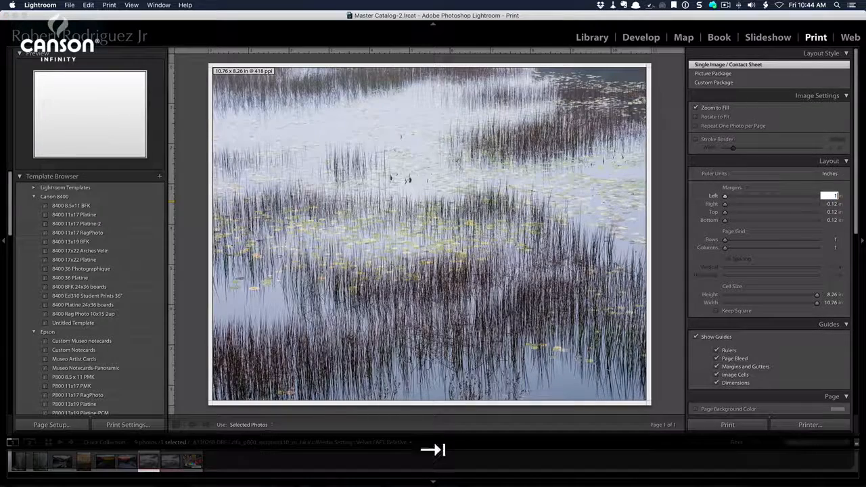
pyautogui.write('1')
pyautogui.press('Tab')
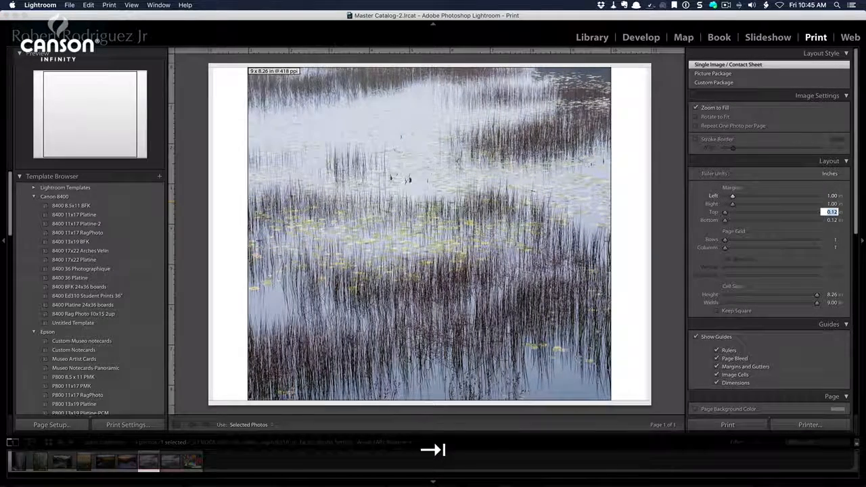
pyautogui.write('1')
pyautogui.press('Tab')
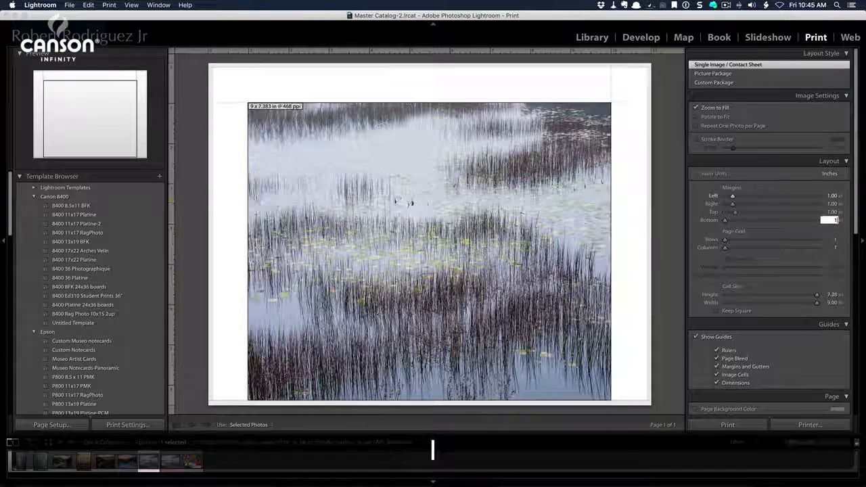
pyautogui.write('1')
pyautogui.press('Tab')
pyautogui.press('Return')
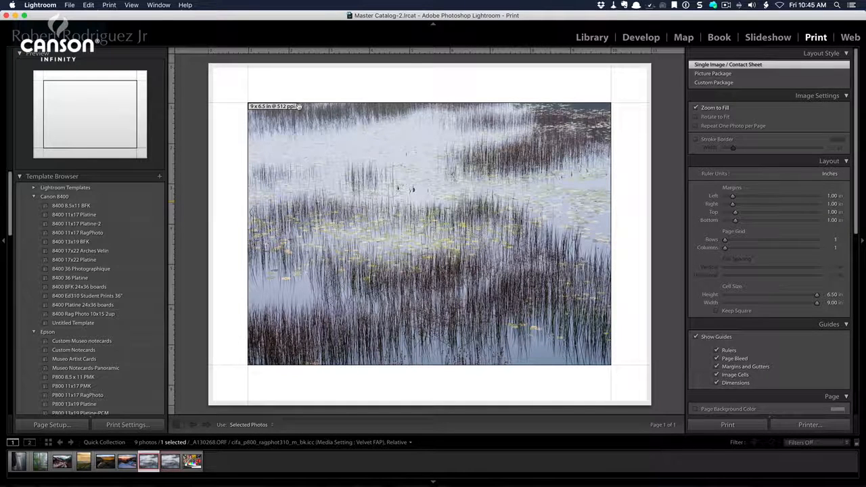
# Turn off Zoom to Fill and set all page margins to 0.75 in, with the bottom one increased to about 0.97 in.
pyautogui.click(697, 108)
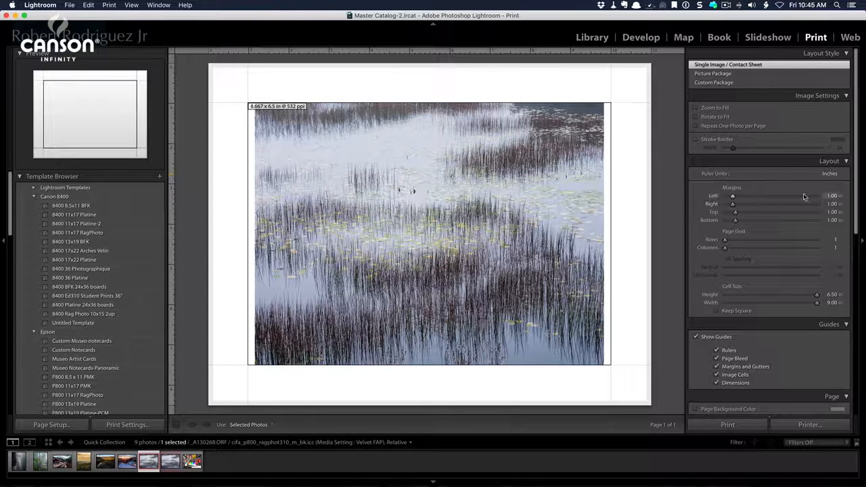
pyautogui.click(830, 195)
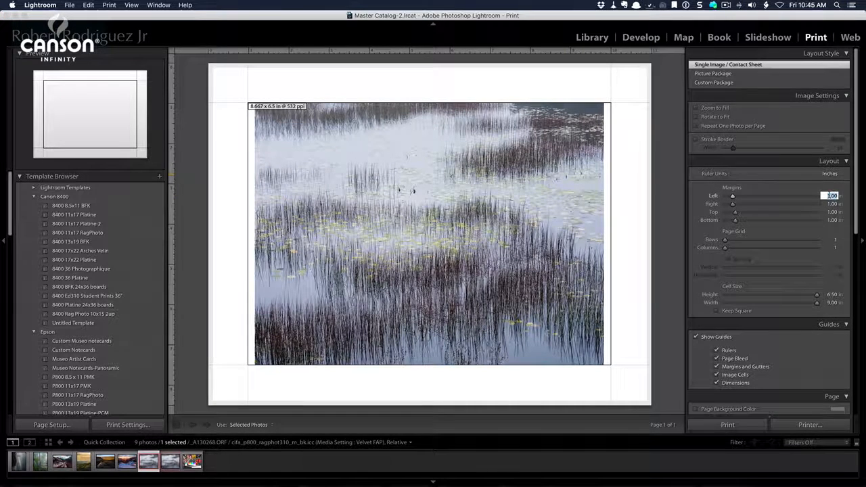
pyautogui.write('75')
pyautogui.press('Tab')
pyautogui.write('.75')
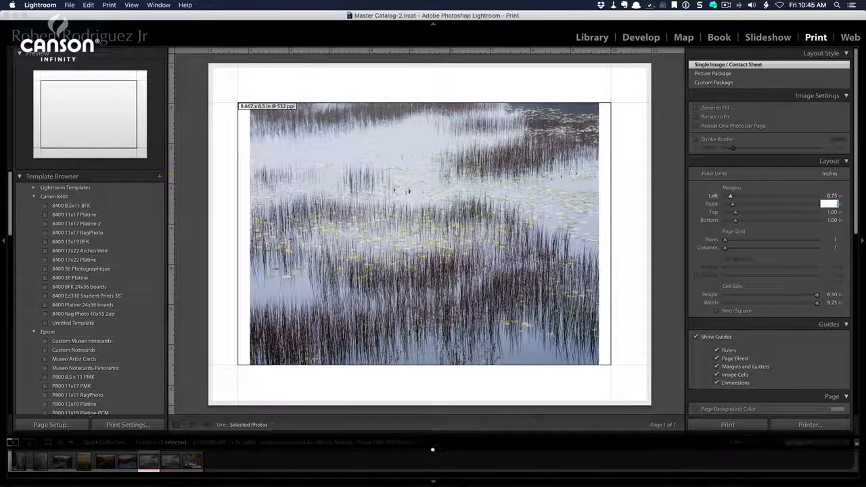
pyautogui.press('Tab')
pyautogui.write('.75')
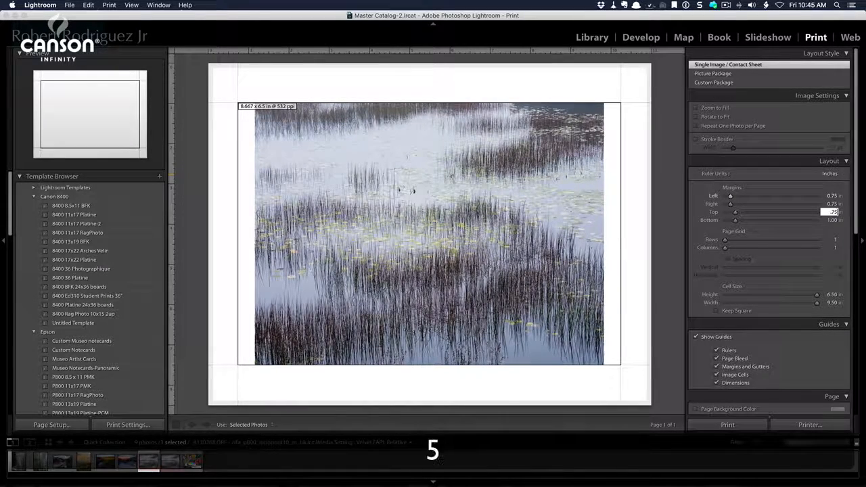
pyautogui.press('Tab')
pyautogui.write('.75')
pyautogui.press('Tab')
pyautogui.press('Return')
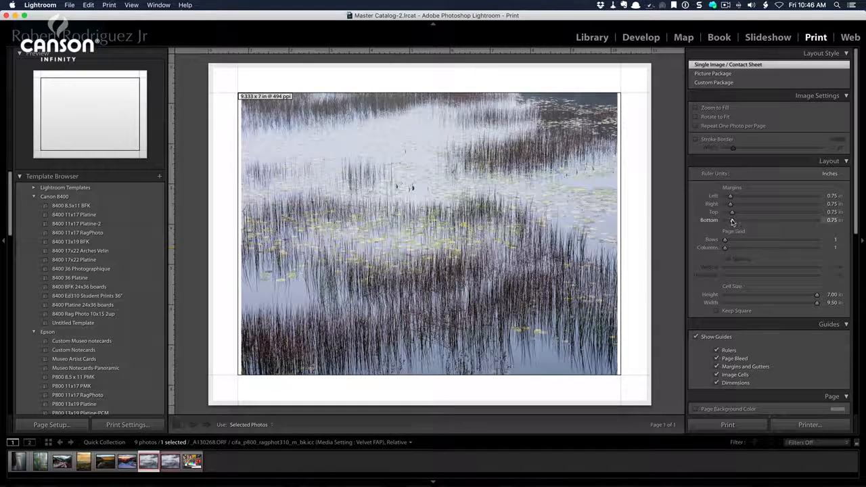
pyautogui.moveTo(732, 221); pyautogui.dragTo(736, 222)
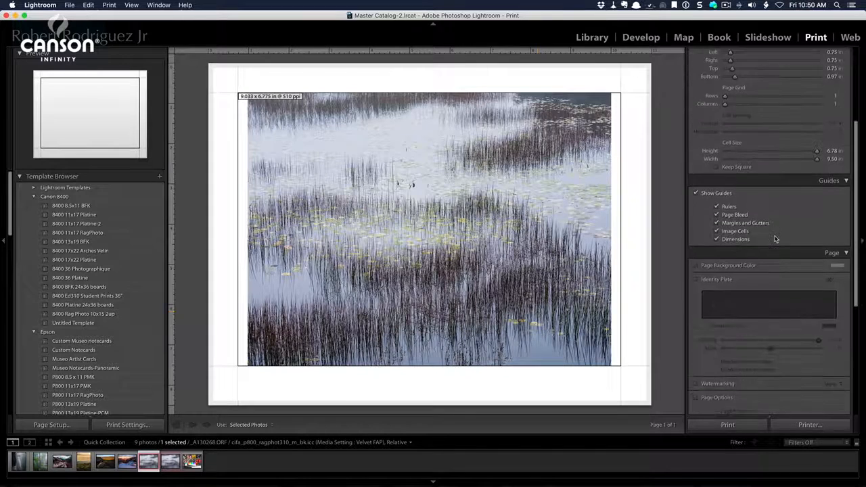
# Enable a print resolution of 720 ppi and set print sharpening to Standard with the Matte media type.
pyautogui.scroll(-5, 776, 237)
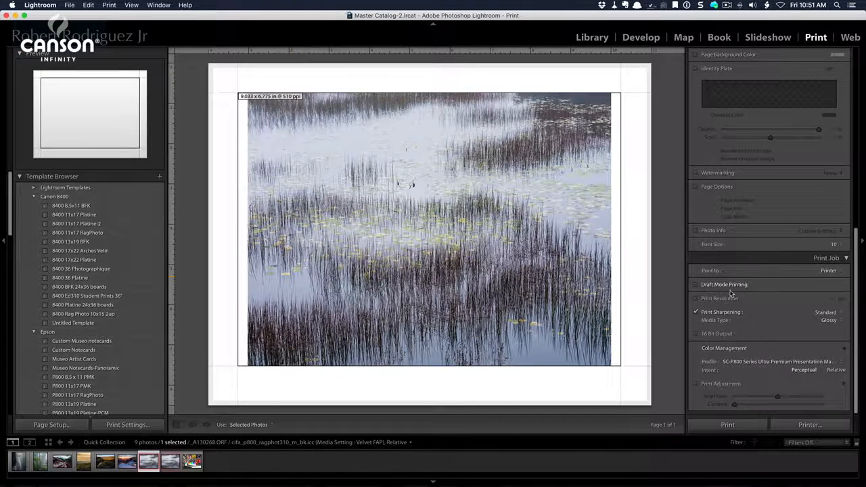
pyautogui.click(696, 299)
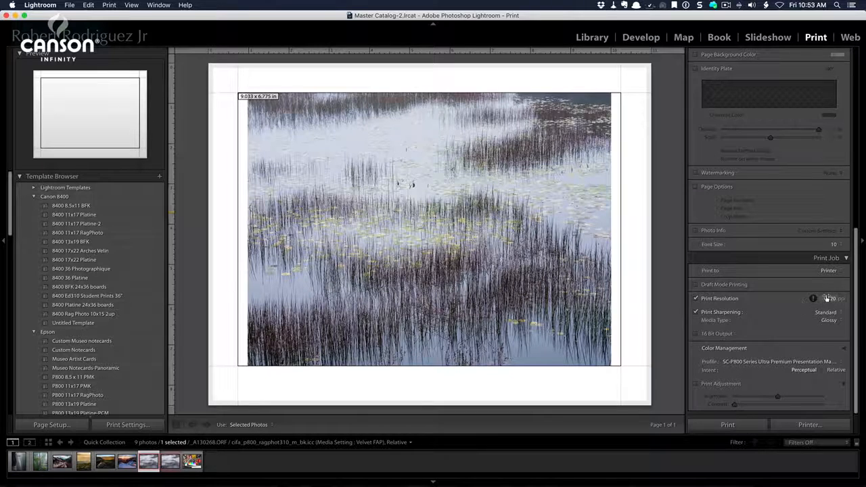
pyautogui.click(697, 313)
pyautogui.click(836, 321)
pyautogui.click(836, 313)
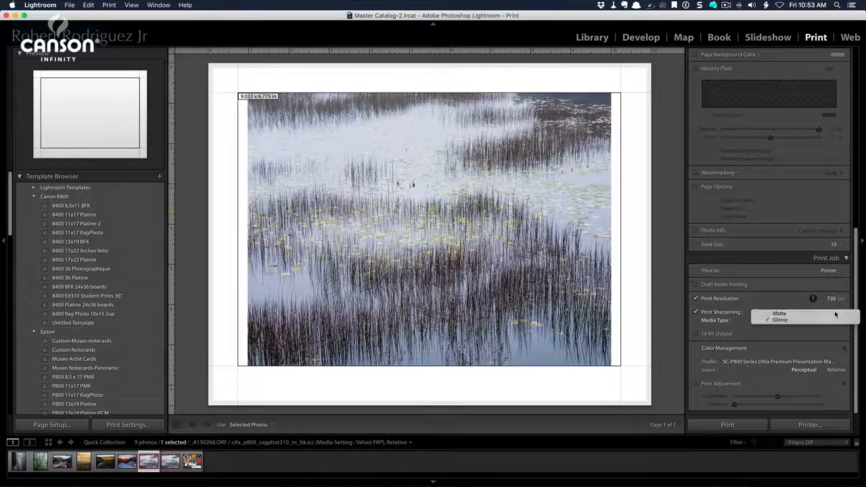
pyautogui.click(831, 313)
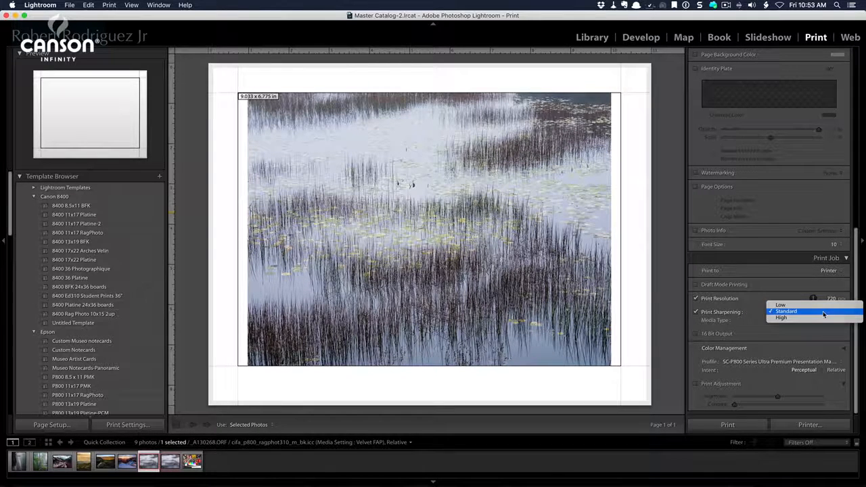
pyautogui.click(823, 311)
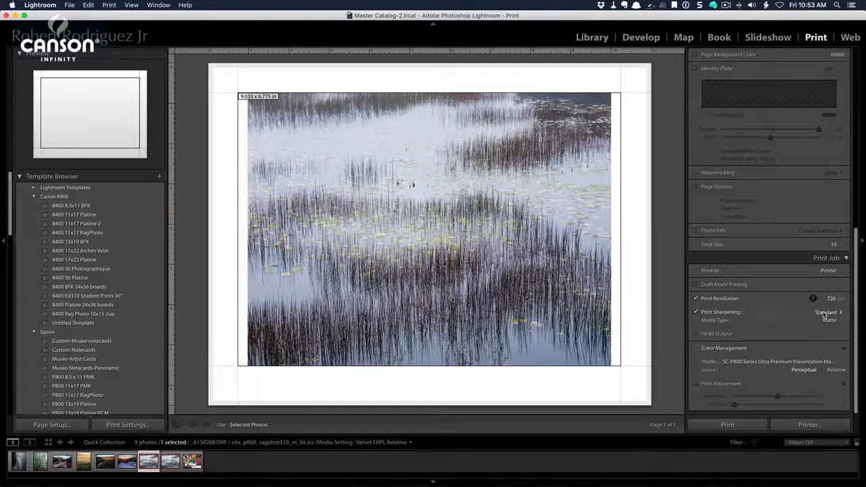
# Enable 16 Bit Output and choose the cifa_p800_ragphot310_m_bk.icc (Media Setting : Velvet FAP) color profile for the print job.
pyautogui.click(697, 335)
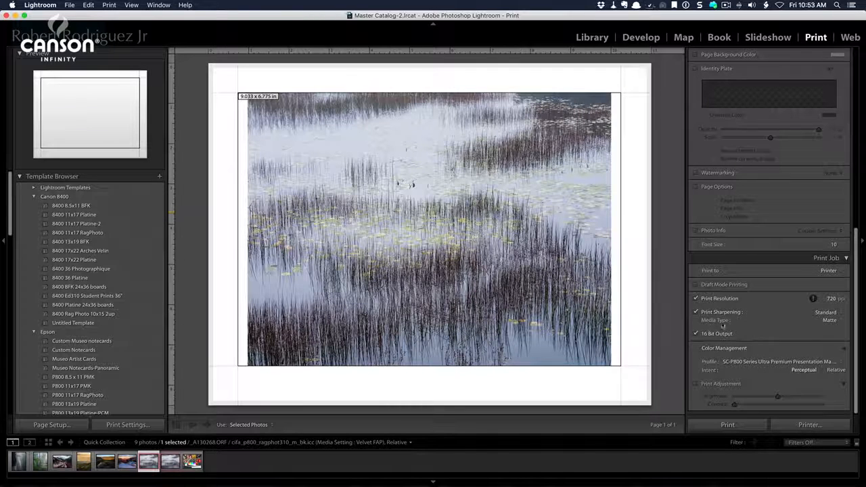
pyautogui.click(751, 362)
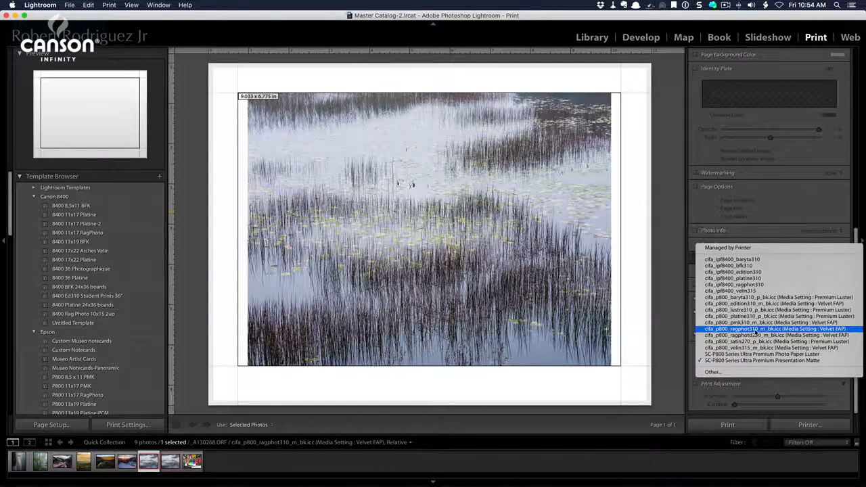
pyautogui.click(753, 330)
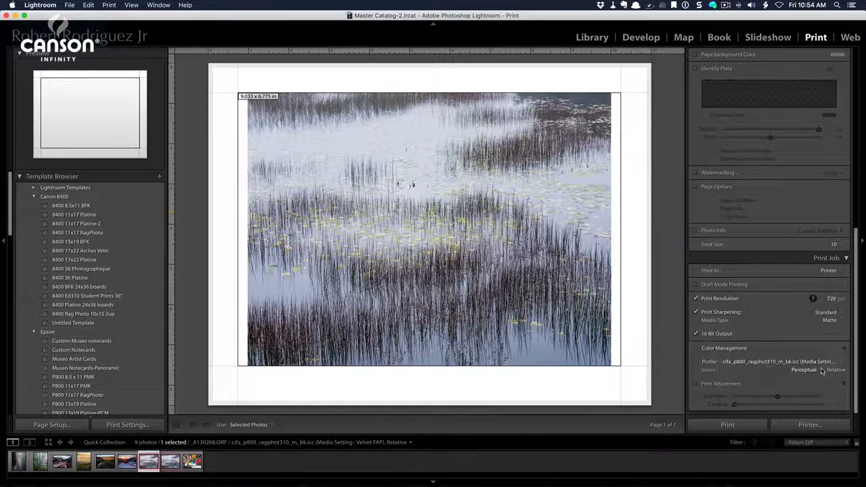